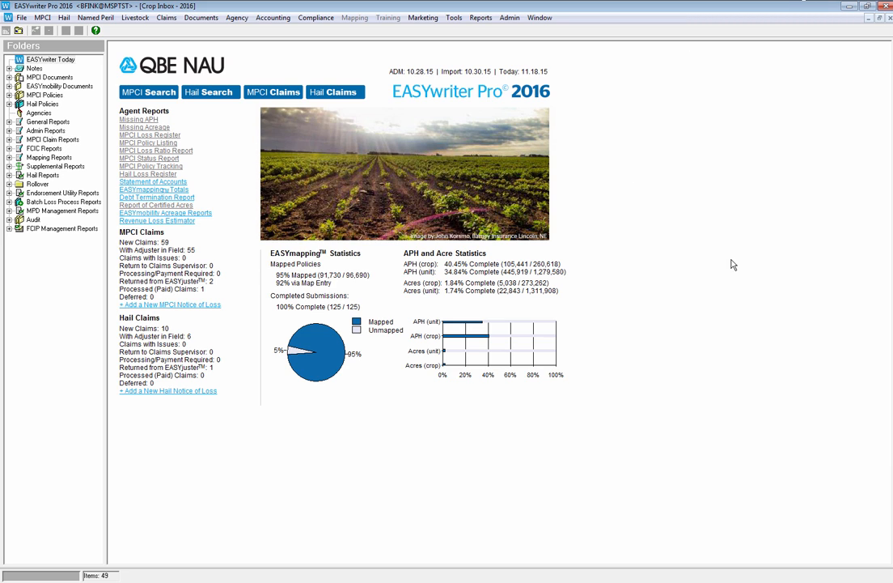
pyautogui.click(166, 18)
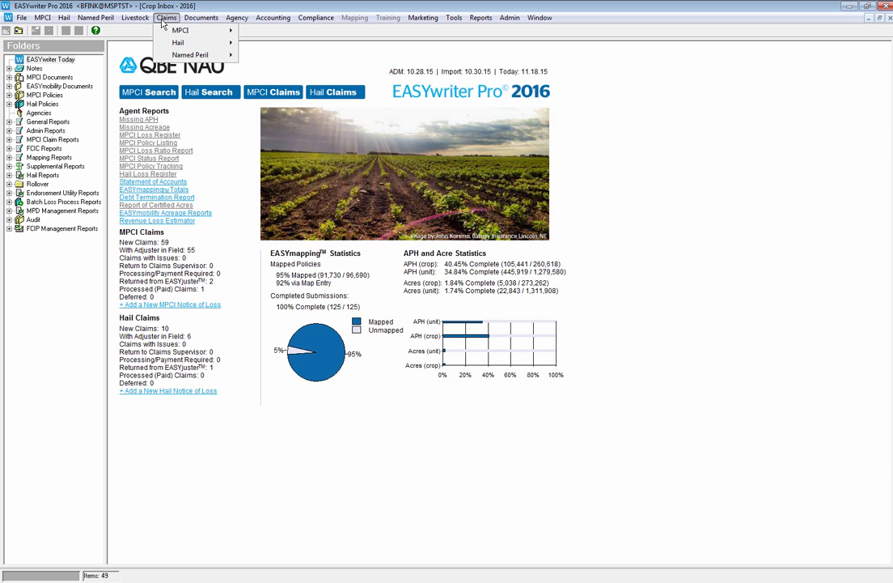
pyautogui.moveTo(190, 30)
pyautogui.moveTo(170, 43)
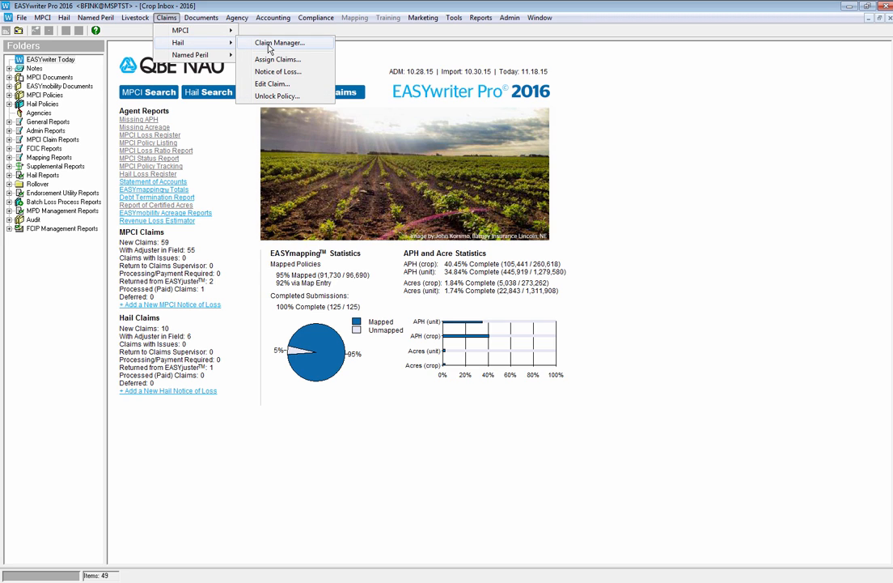
pyautogui.moveTo(199, 59)
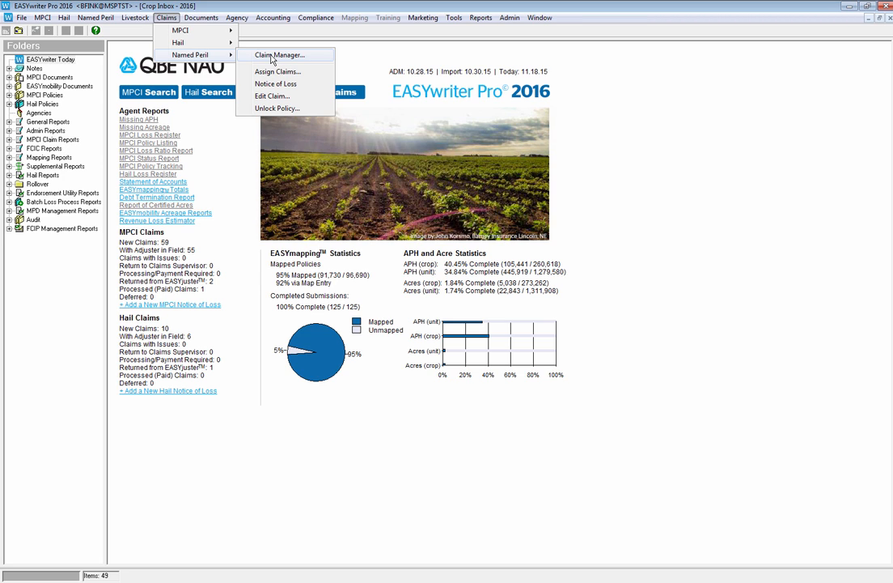
# Bring up the open MPCI, Hail and Named Peril Claim Manager 2016 windows in turn
pyautogui.moveTo(546, 18)
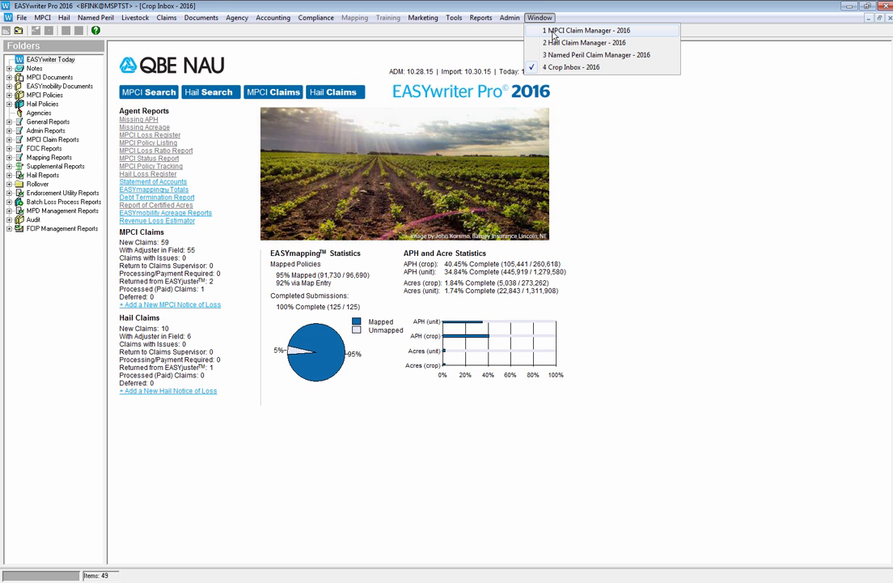
pyautogui.click(554, 34)
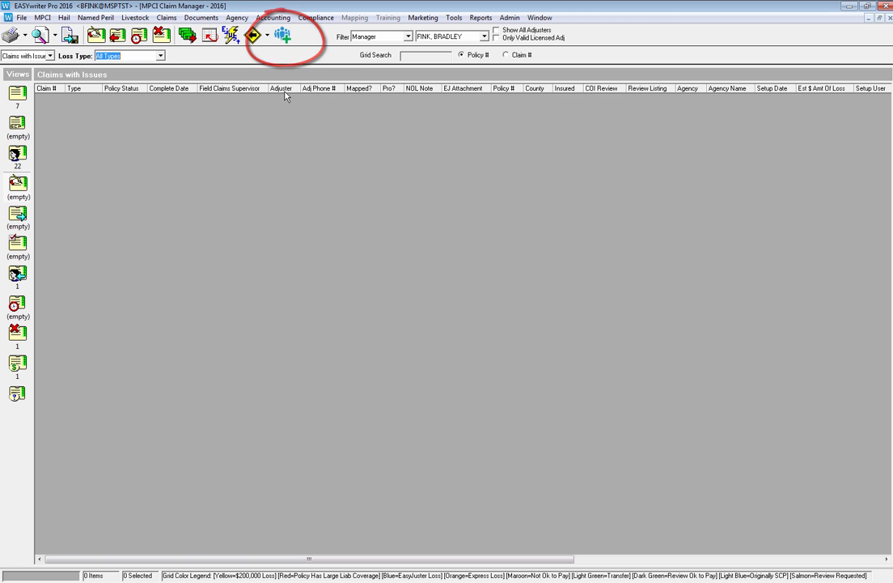
pyautogui.click(540, 18)
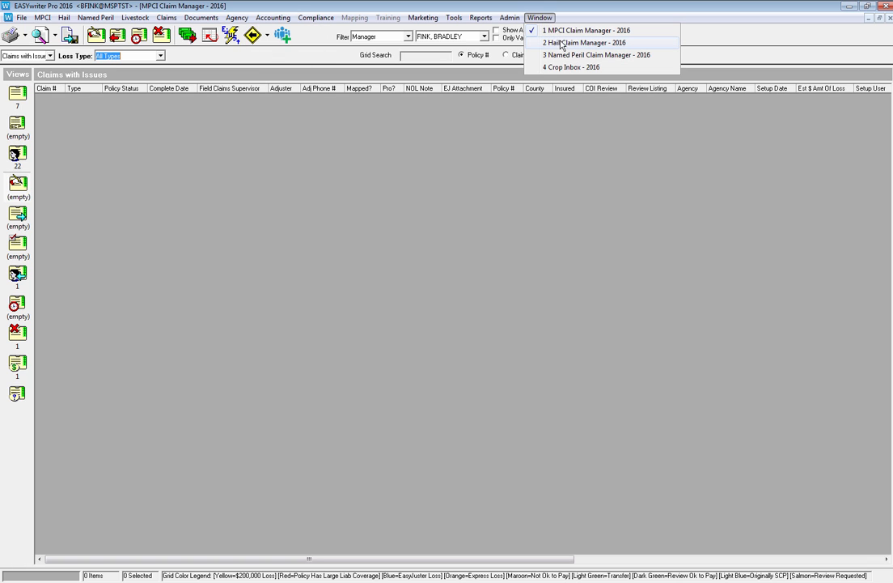
pyautogui.click(563, 43)
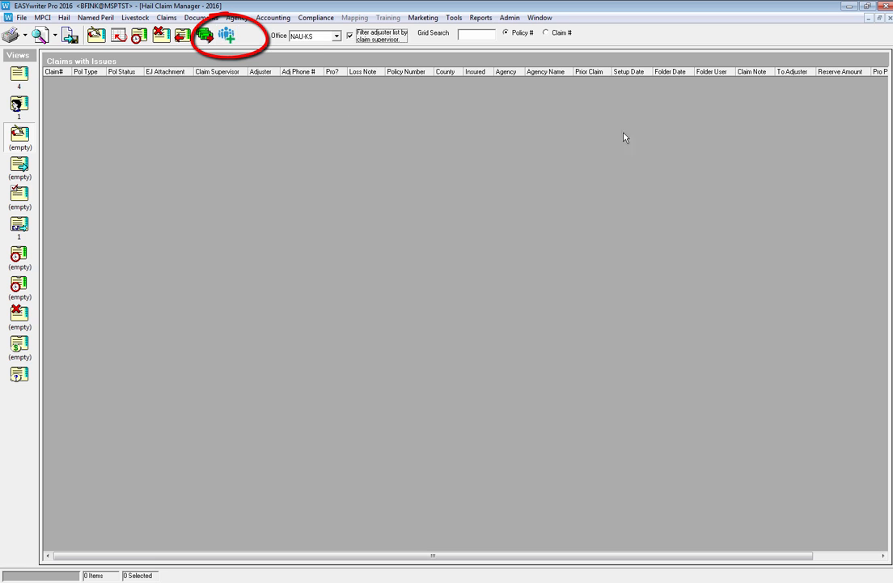
pyautogui.click(540, 17)
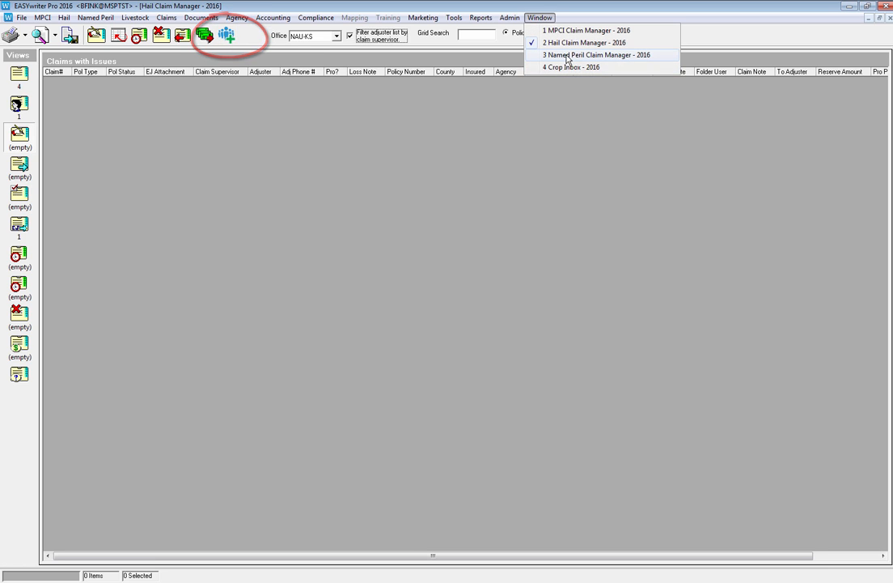
pyautogui.click(583, 55)
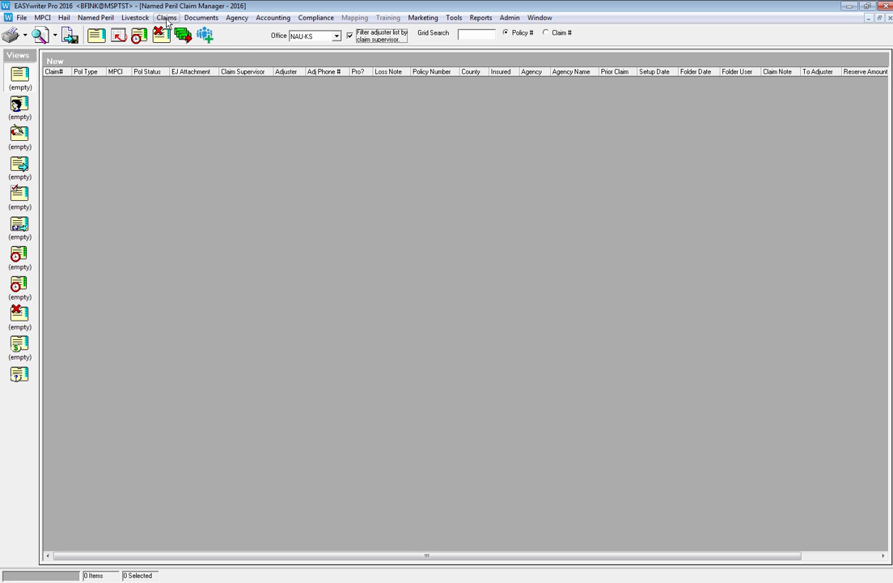
# Open Assign Claims for MPCI and display the unassigned claims of the Montana (MT) claims supervisor
pyautogui.click(166, 17)
pyautogui.moveTo(168, 34)
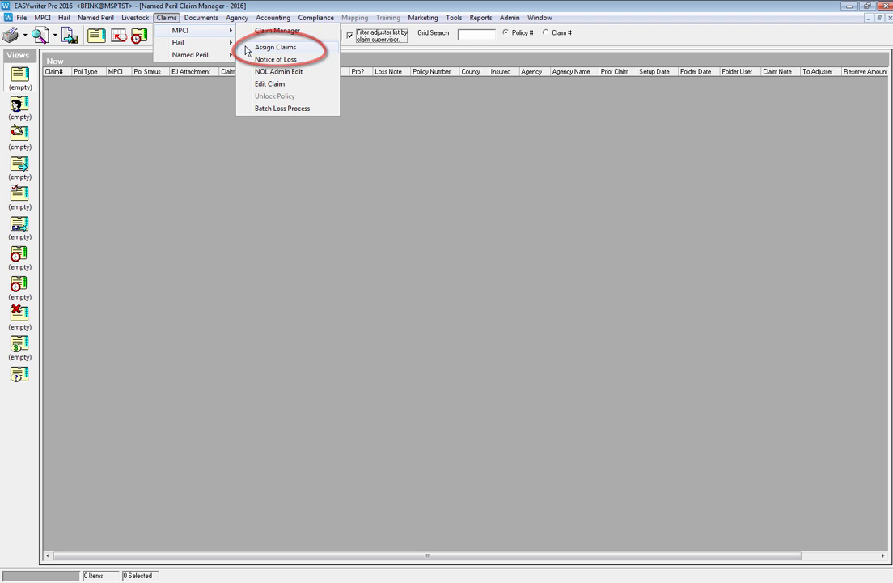
pyautogui.moveTo(183, 46)
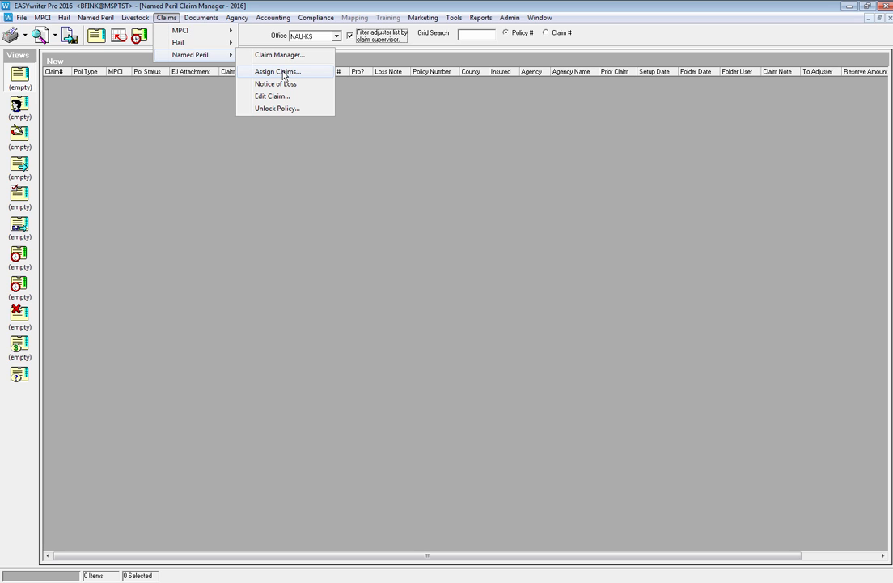
pyautogui.moveTo(217, 37)
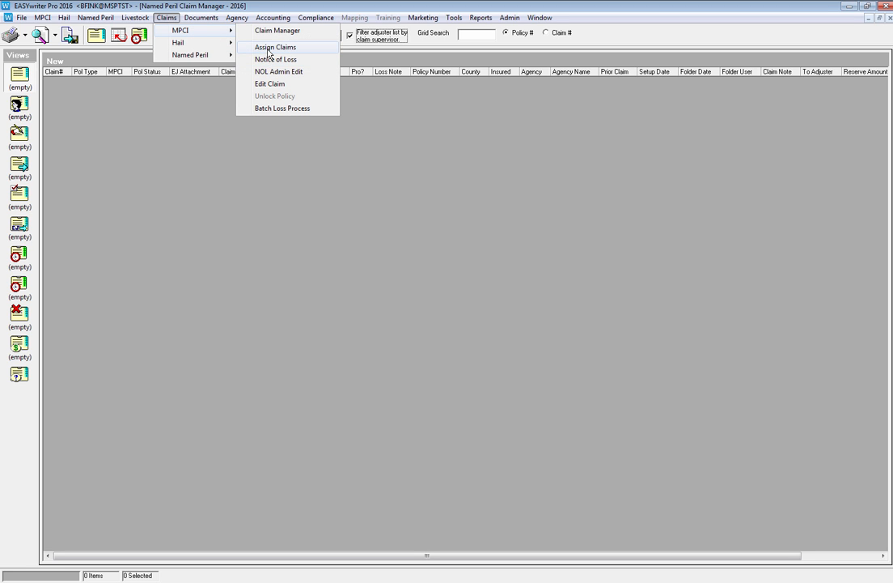
pyautogui.click(269, 49)
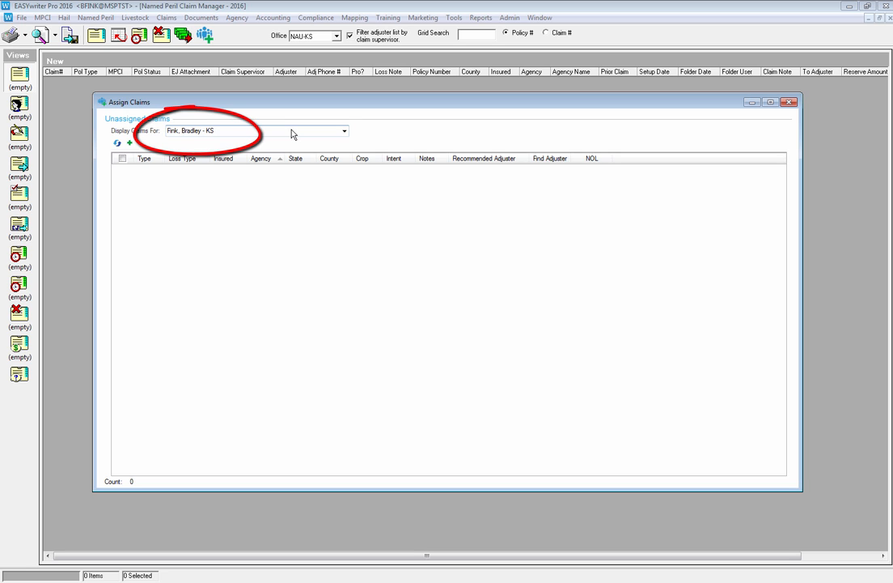
pyautogui.click(337, 132)
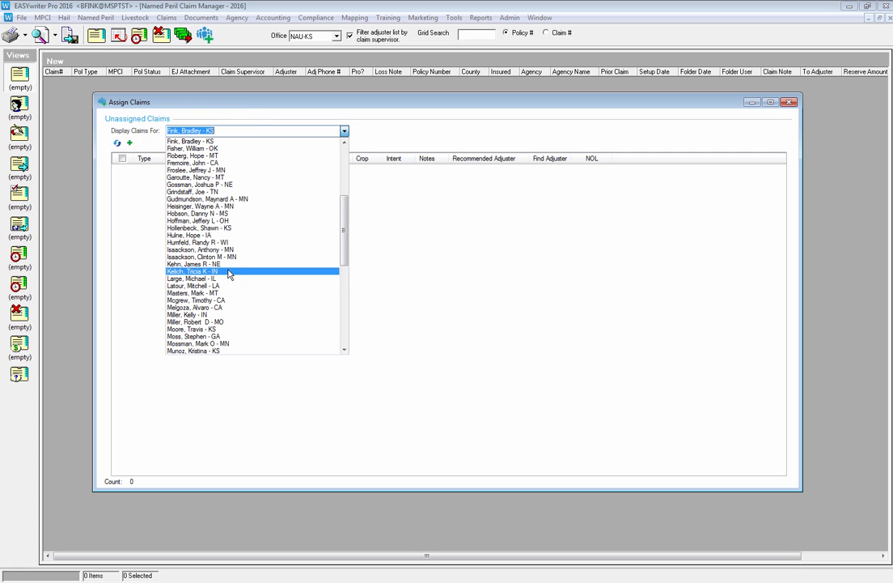
pyautogui.click(225, 156)
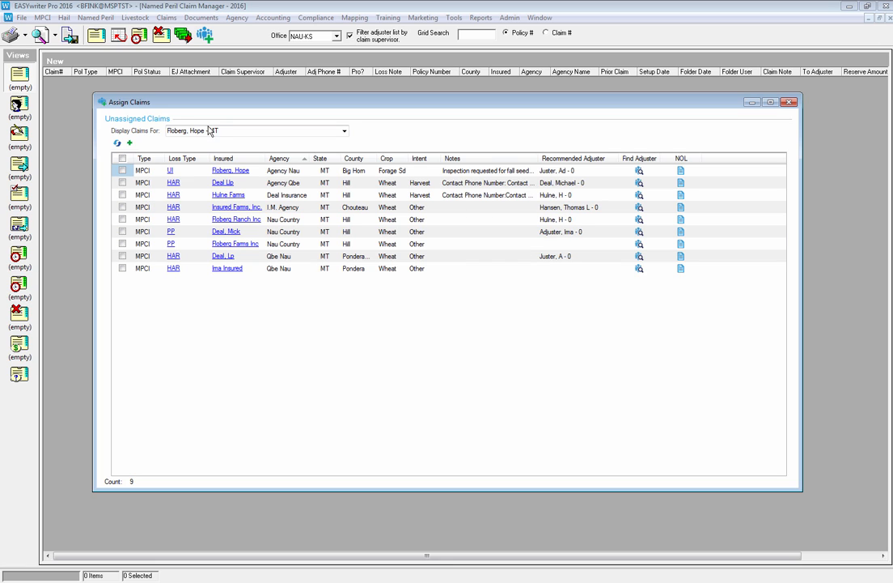
pyautogui.click(122, 170)
pyautogui.click(123, 183)
pyautogui.click(123, 171)
pyautogui.click(123, 184)
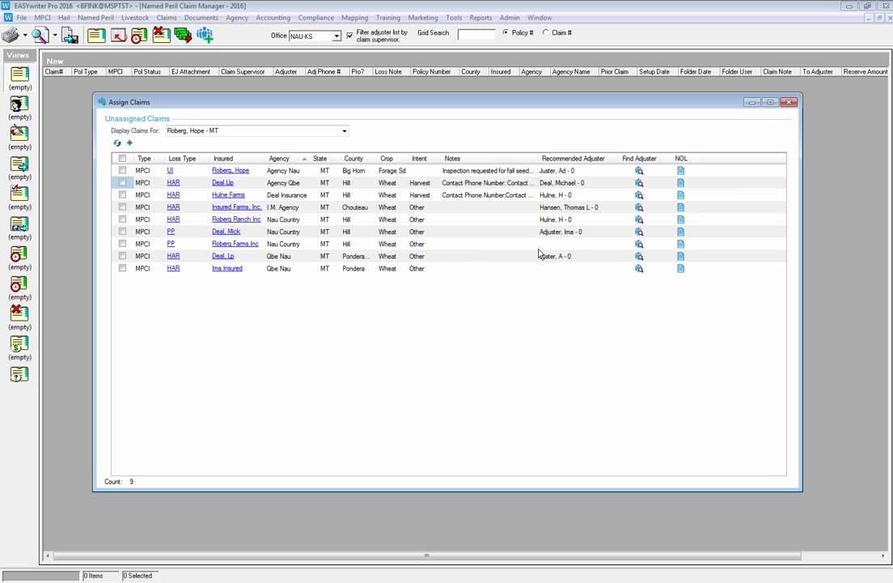
# Try to assign the Hill County PP claim that has no recommended adjuster, and clear its selection
pyautogui.click(122, 244)
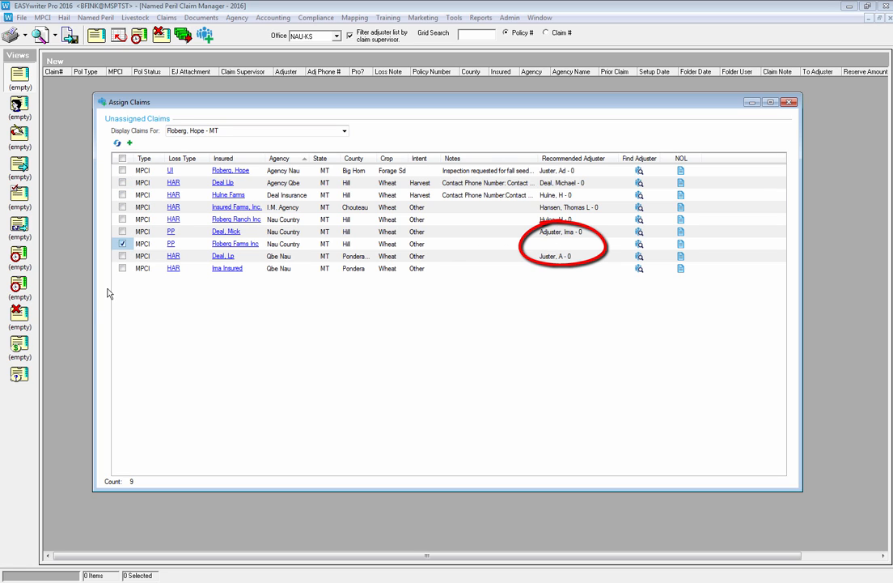
pyautogui.click(130, 143)
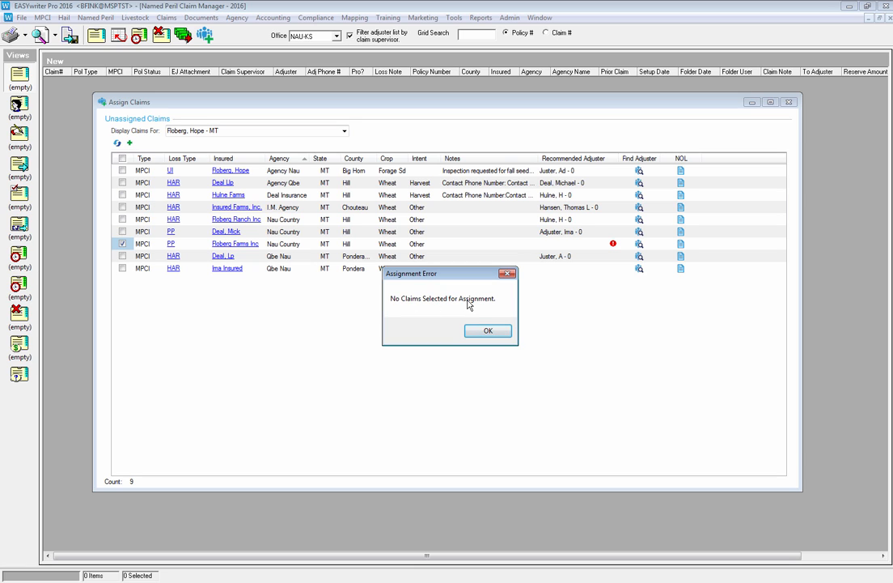
pyautogui.click(490, 331)
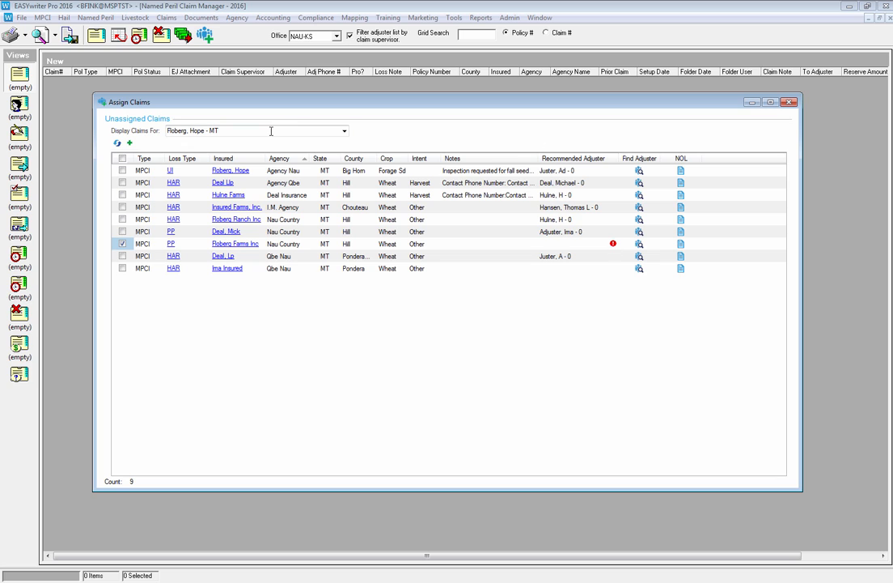
pyautogui.click(123, 244)
# Select and deselect all listed claims, and follow the loss type link of the Big Horn County UI claim
pyautogui.moveTo(560, 173)
pyautogui.click(123, 160)
pyautogui.click(123, 159)
pyautogui.click(172, 172)
pyautogui.click(284, 151)
# Sort the unassigned claims by Loss Type, Insured, Agency and finally State
pyautogui.click(187, 159)
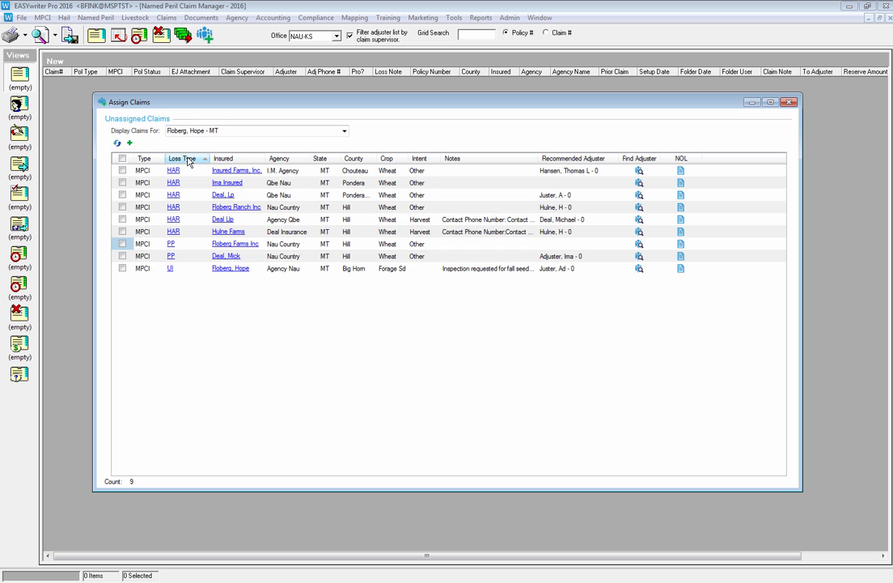
pyautogui.click(229, 158)
pyautogui.click(283, 158)
pyautogui.click(324, 159)
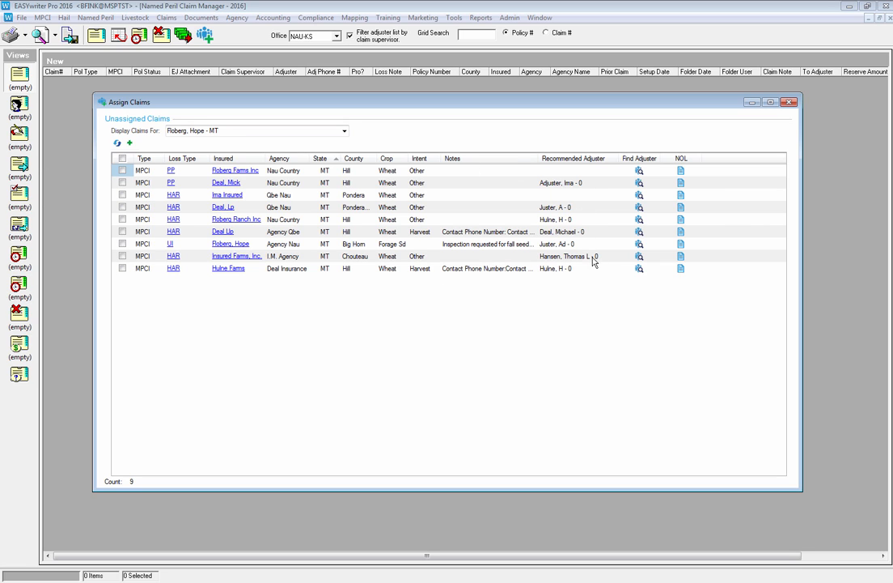
# Search by partial name for an adjuster for the Hill County PP claim without a recommended adjuster, and leave Find Adjuster without assigning
pyautogui.click(122, 159)
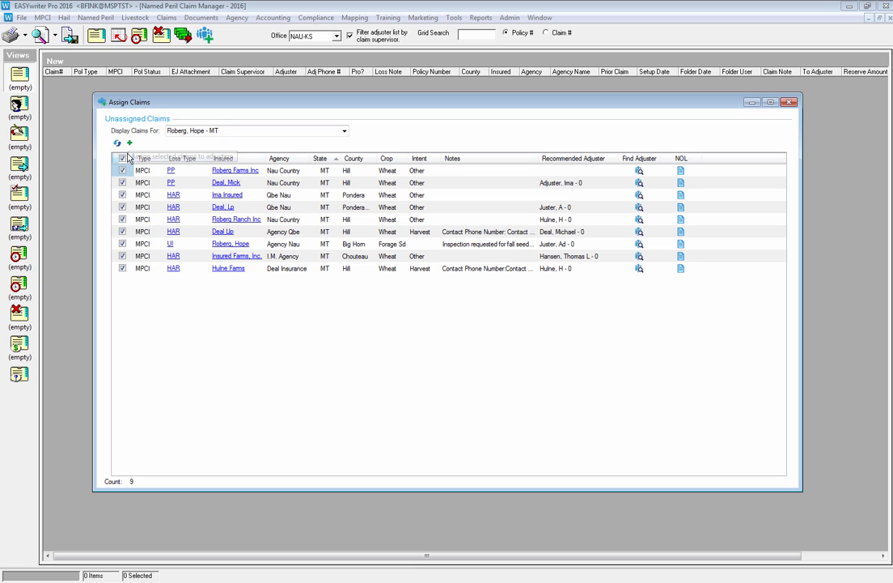
pyautogui.click(122, 159)
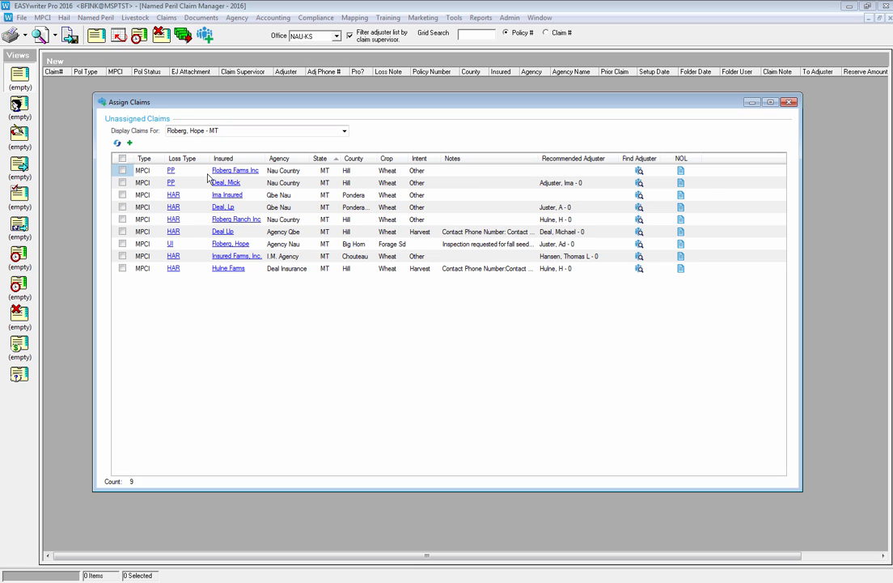
pyautogui.click(564, 171)
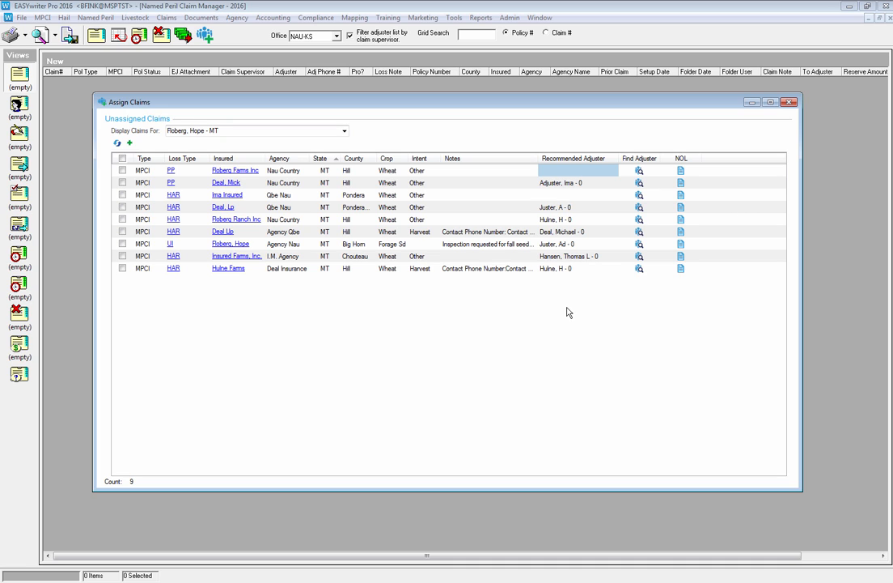
pyautogui.click(565, 173)
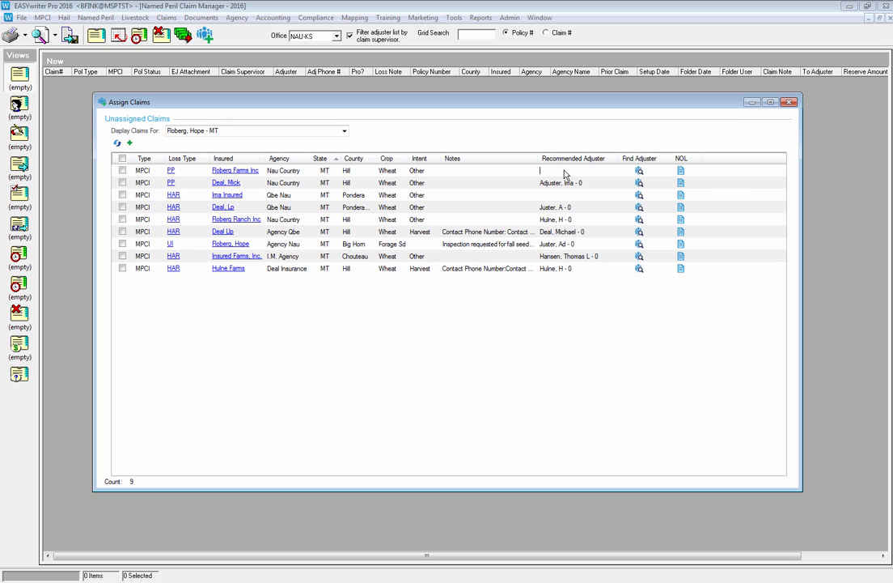
pyautogui.write('juster')
pyautogui.press('Return')
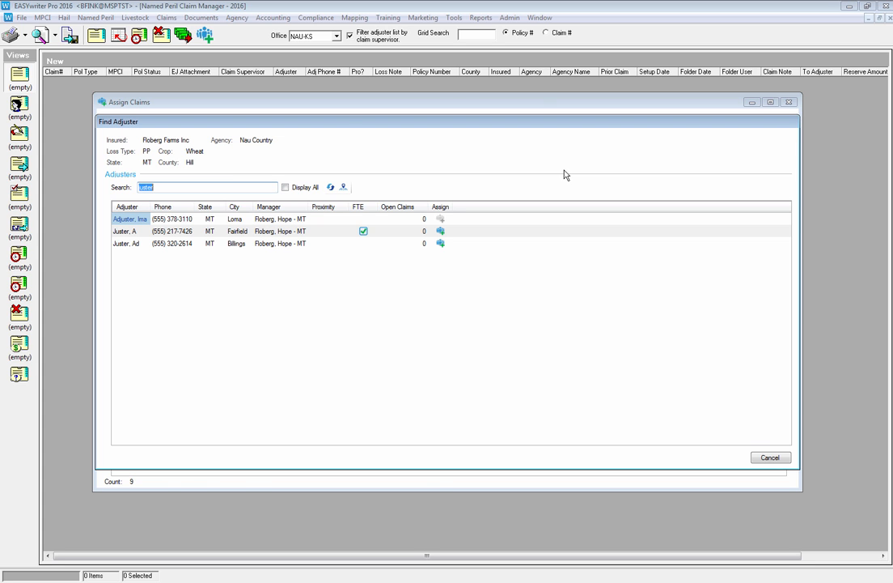
pyautogui.click(130, 233)
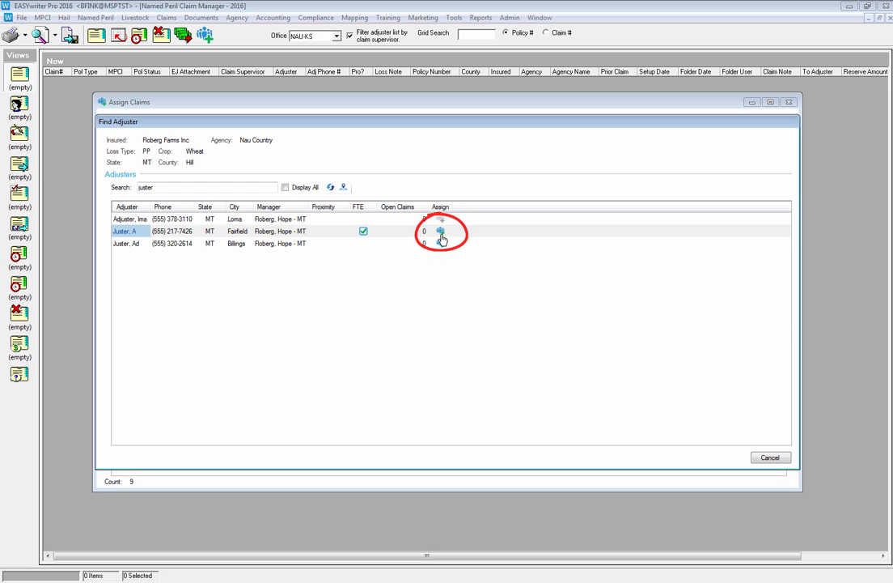
pyautogui.click(776, 458)
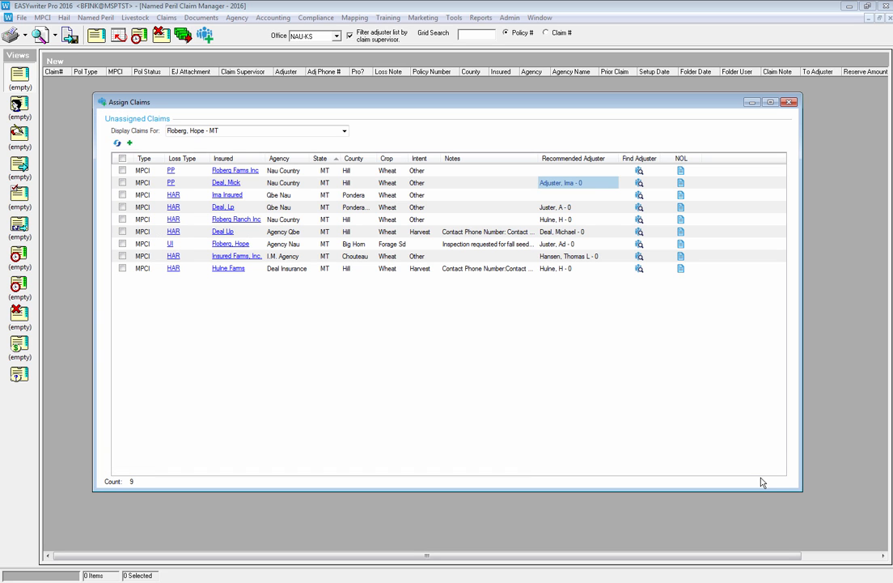
# Find adjusters by partial name for the Hill County PP claim without a recommendation and assign it to the FTE adjuster in Fairfield
pyautogui.click(640, 174)
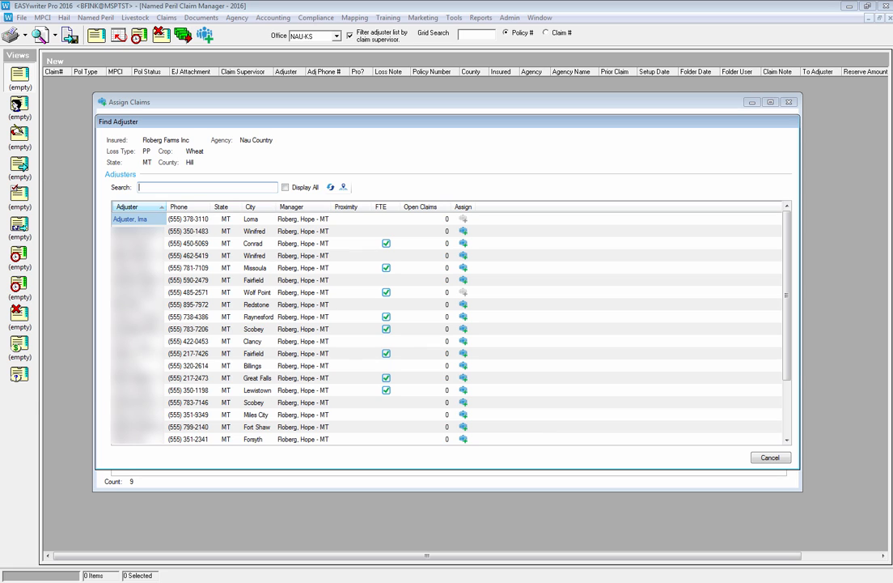
pyautogui.click(140, 187)
pyautogui.write('jus')
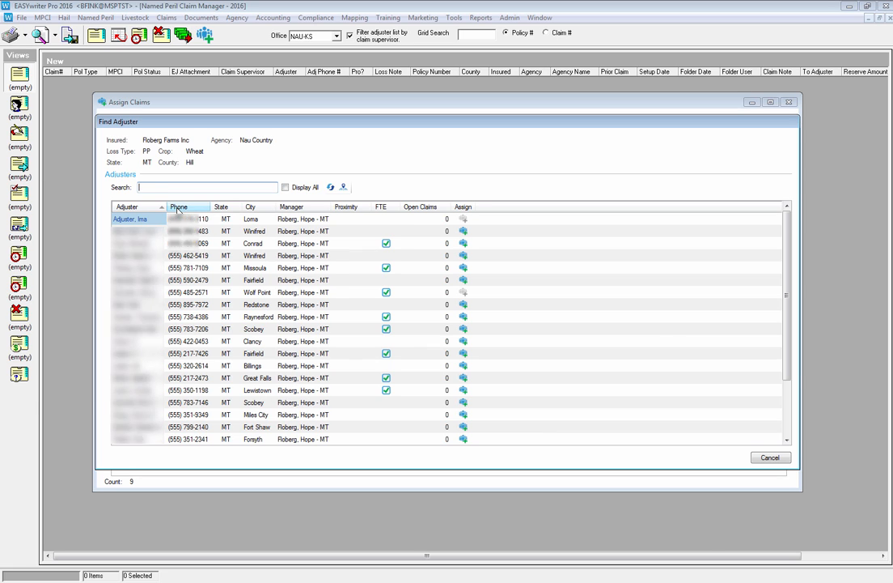
pyautogui.write('ter')
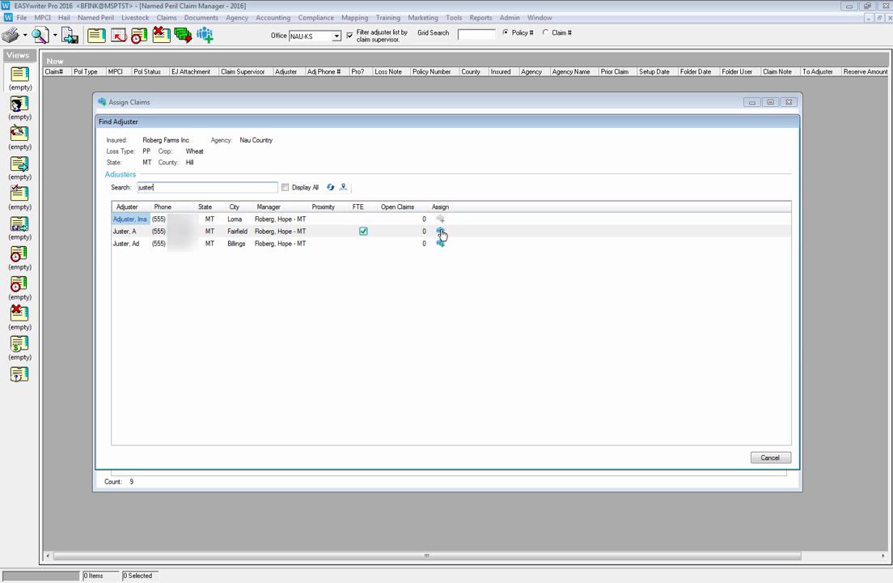
pyautogui.moveTo(441, 225)
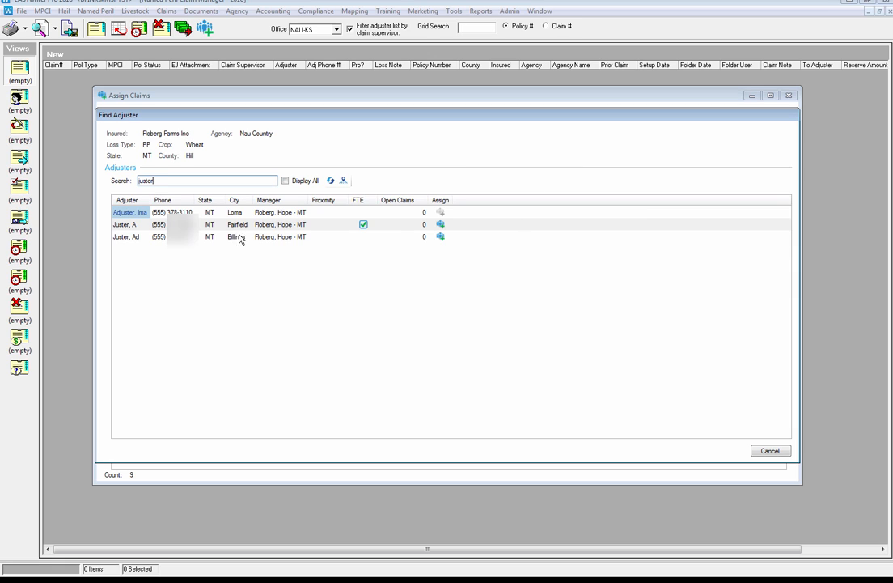
pyautogui.click(442, 227)
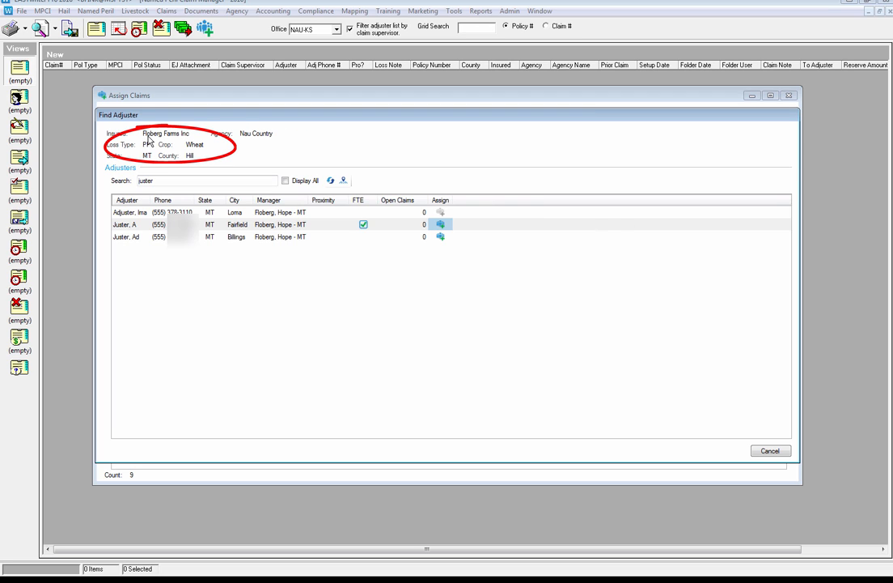
pyautogui.click(441, 226)
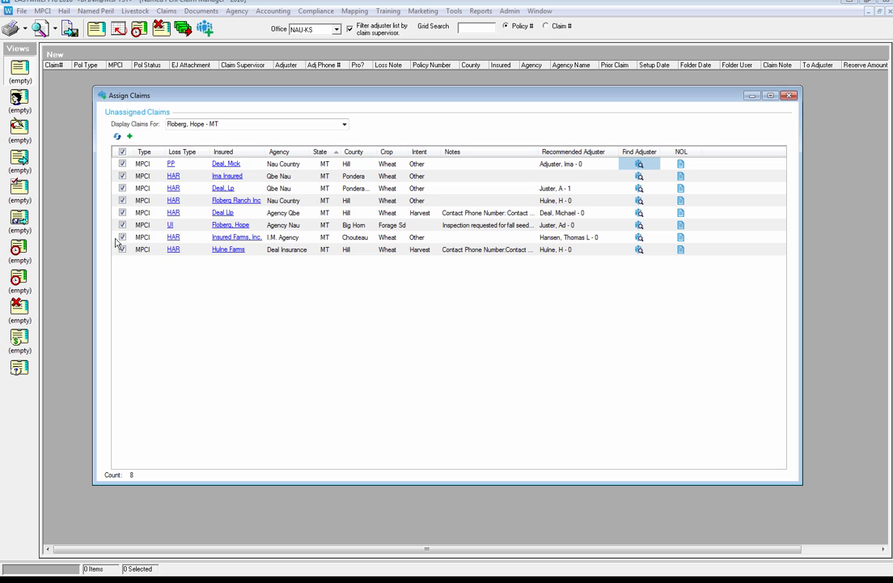
# Deselect all remaining unassigned claims and close the Assign Claims window
pyautogui.click(122, 152)
pyautogui.click(791, 97)
# Search for an agency by the name "agency na" and open Agency Nau of Hardin, MT in the Agency Editor
pyautogui.click(242, 12)
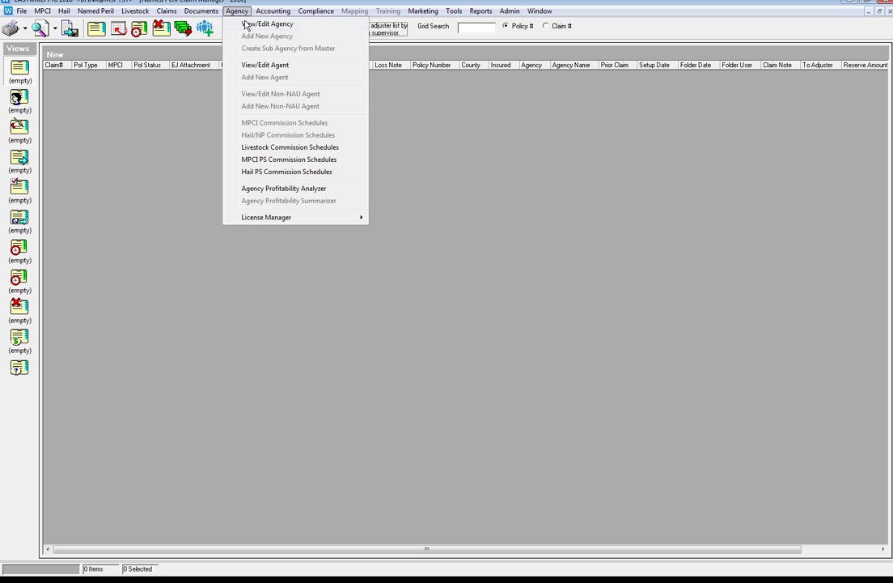
pyautogui.click(267, 24)
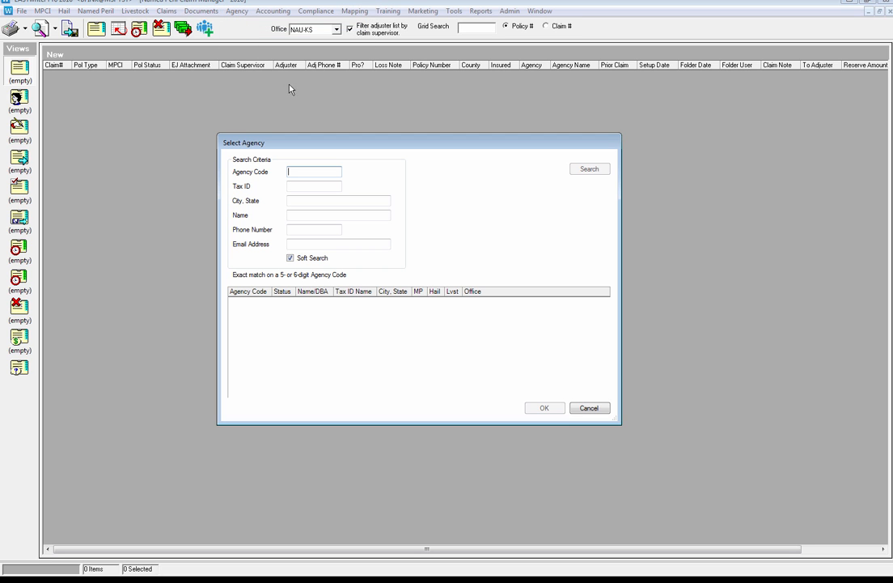
pyautogui.press('Tab')
pyautogui.press('Tab')
pyautogui.press('Tab')
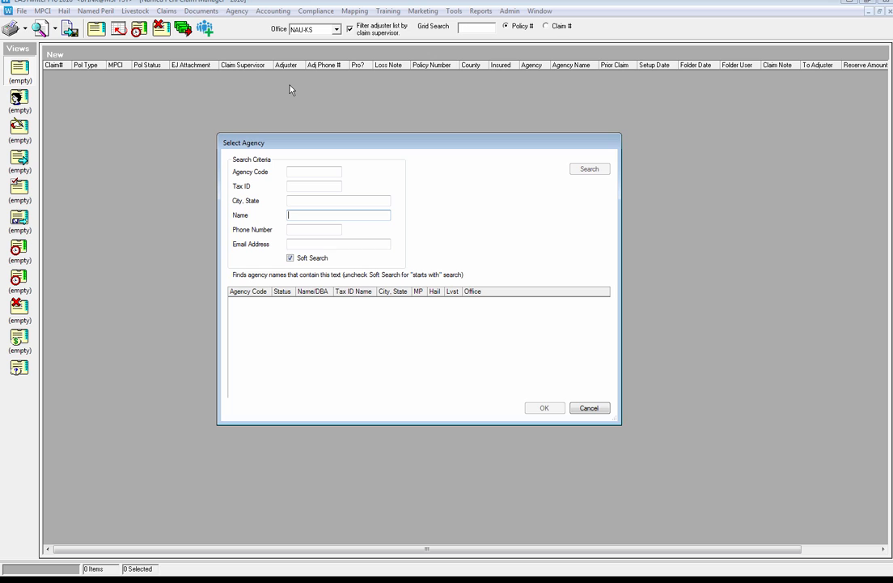
pyautogui.write('agency na')
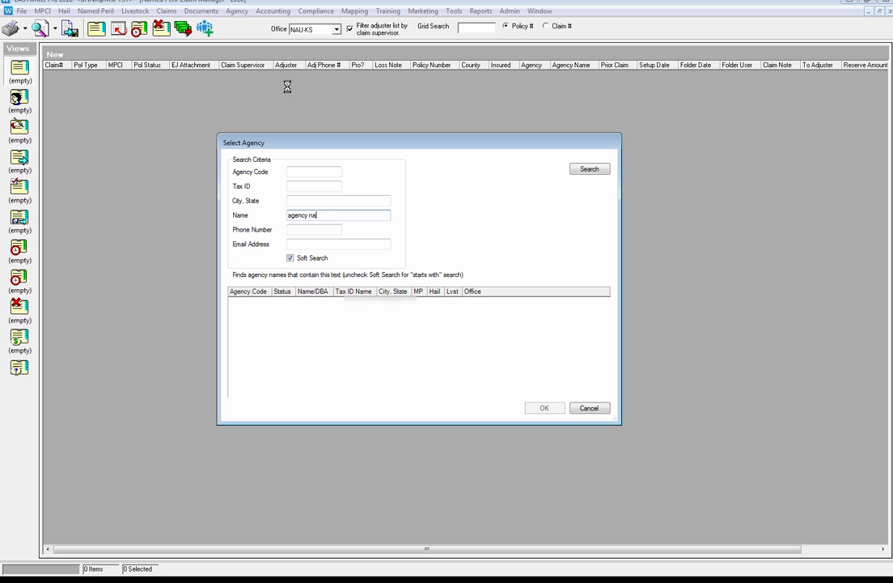
pyautogui.press('Return')
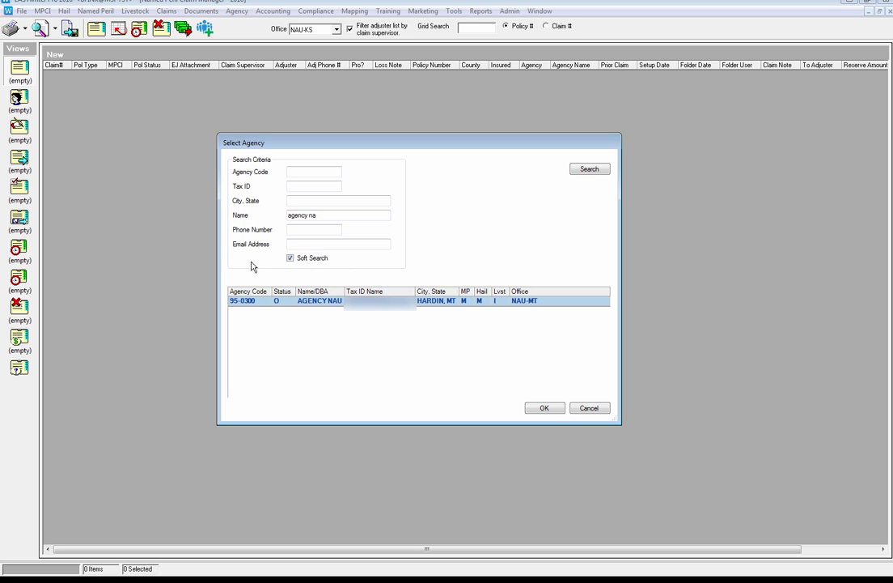
pyautogui.click(543, 411)
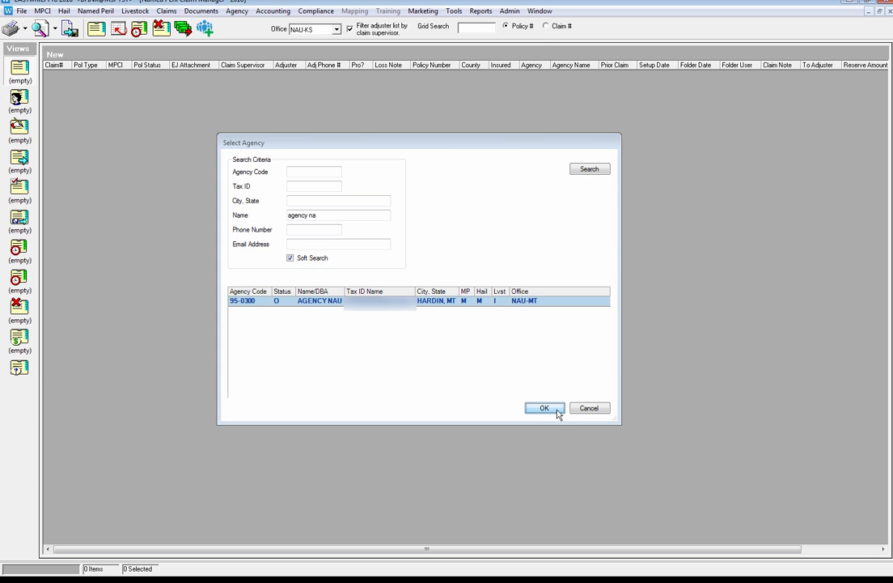
pyautogui.click(558, 413)
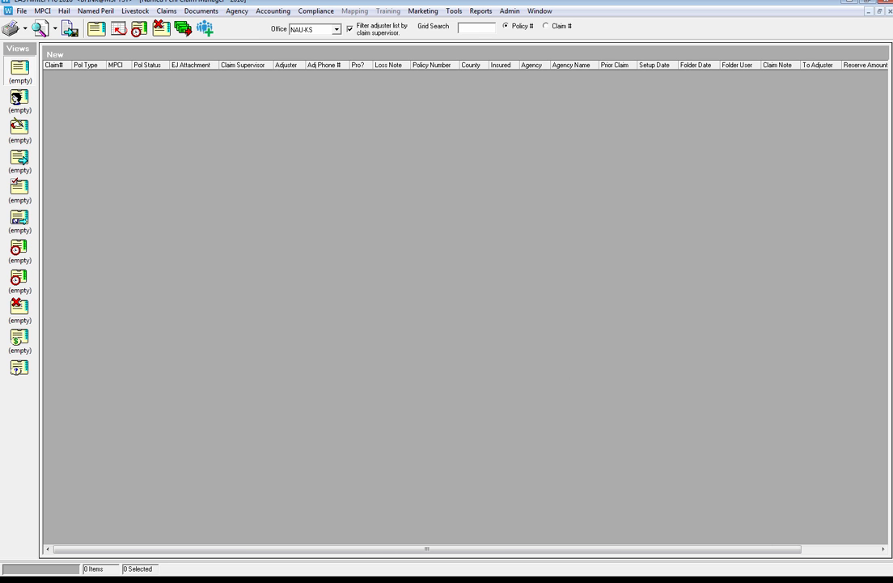
pyautogui.click(892, 254)
pyautogui.click(844, 311)
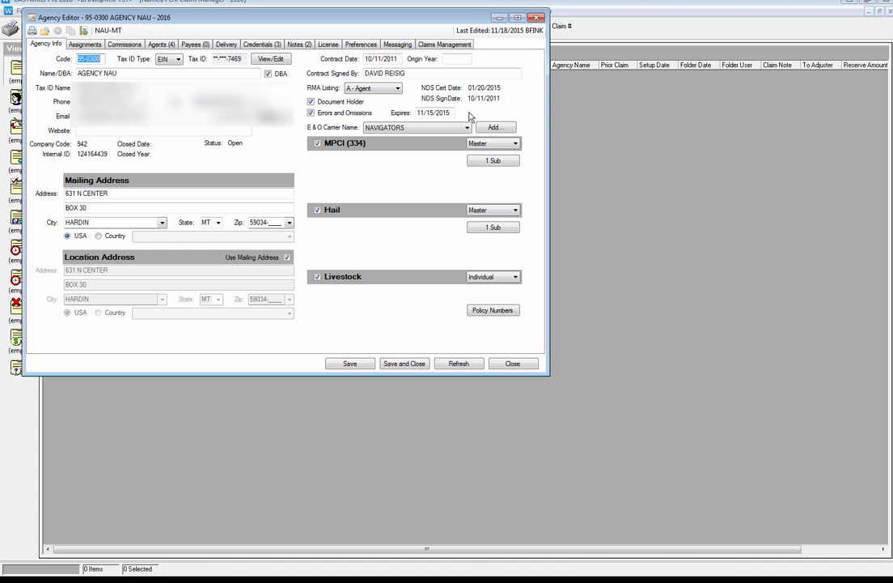
# Show the agency's Claims Management adjuster preferences, then bring up the adjuster list for adding a new one and leave it without selecting anyone
pyautogui.click(458, 45)
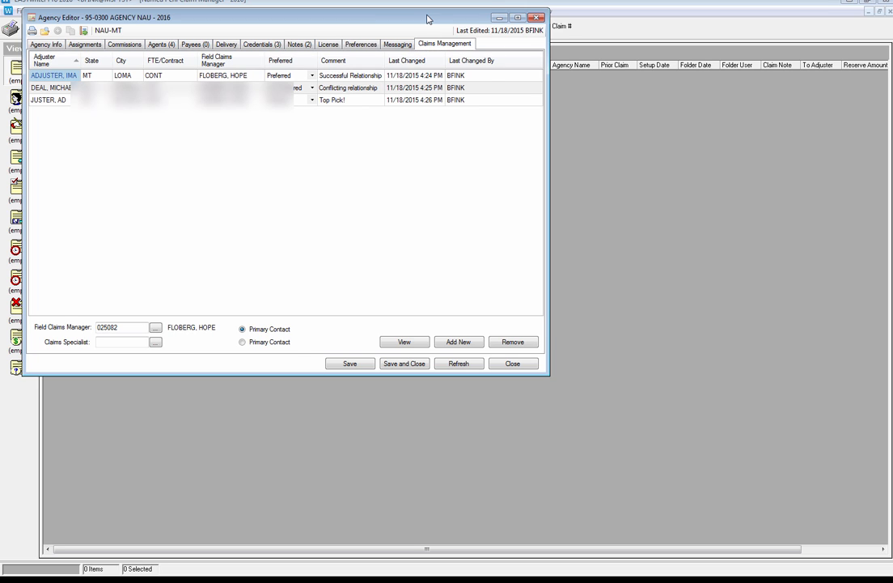
pyautogui.moveTo(426, 16); pyautogui.dragTo(606, 75)
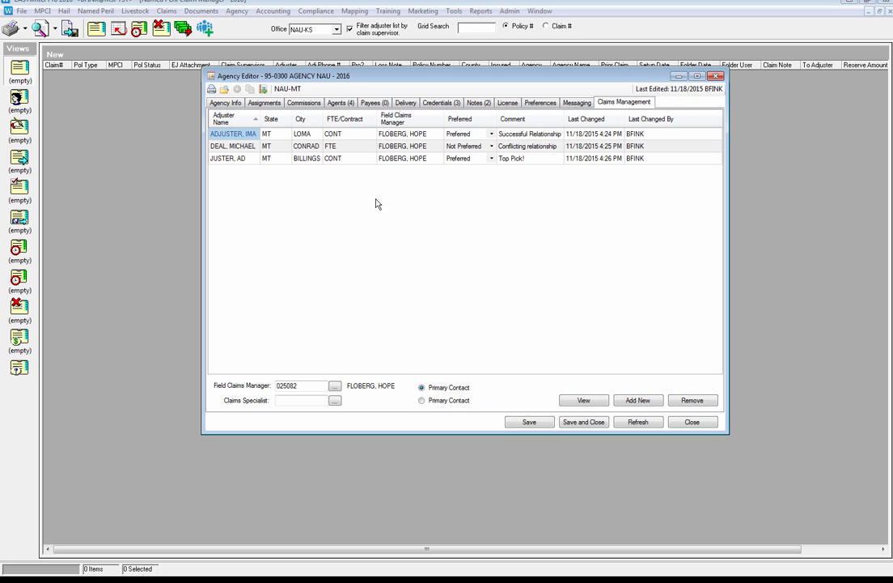
pyautogui.click(638, 401)
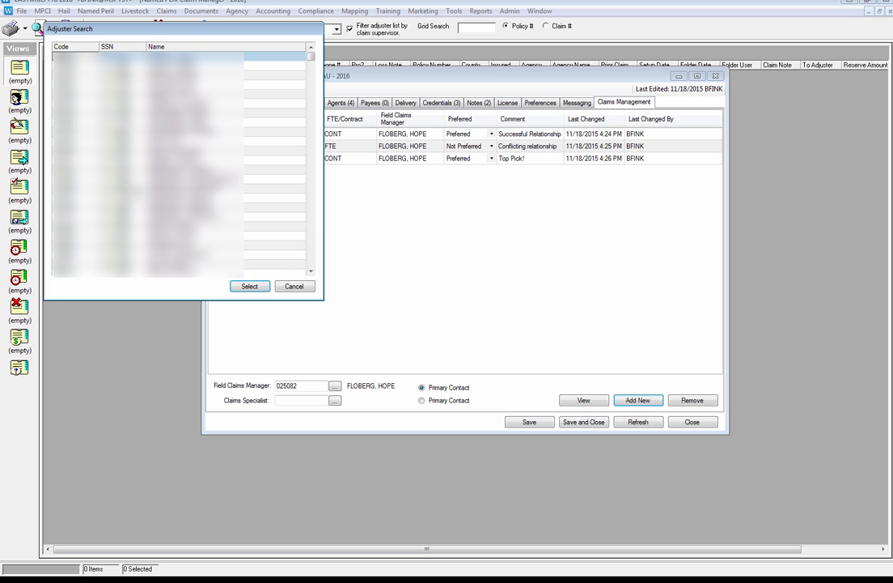
pyautogui.click(295, 287)
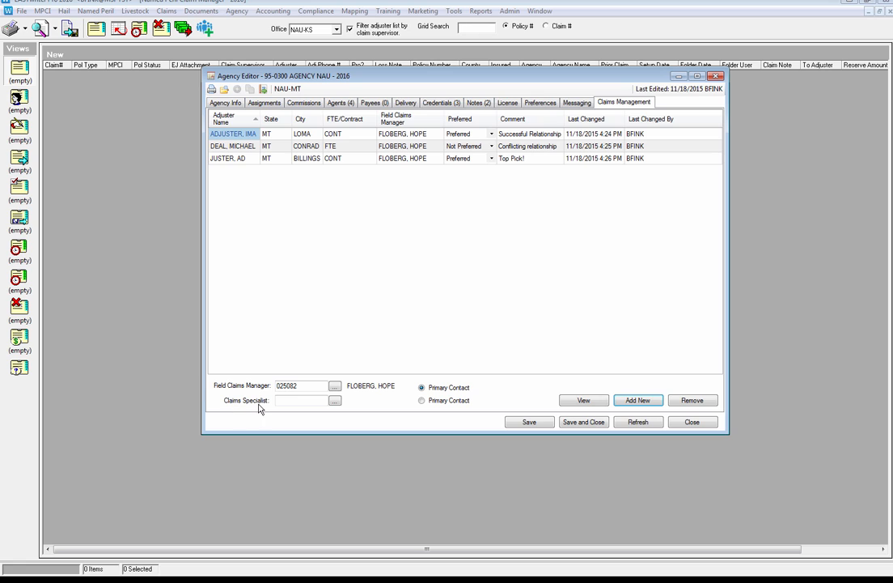
# Try the Claims Specialist as primary contact, switch back to the Field Claims Manager, and close the Agency Editor without saving
pyautogui.click(421, 400)
pyautogui.click(421, 387)
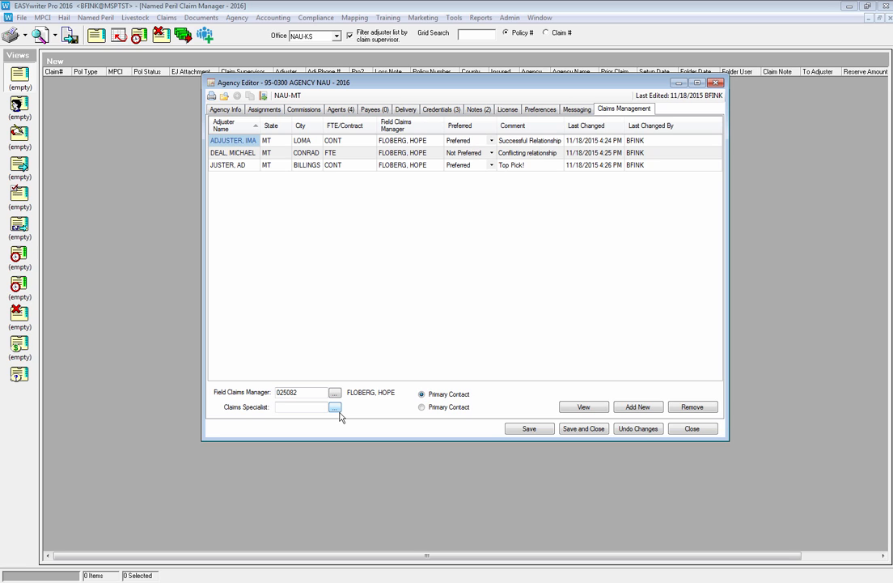
pyautogui.click(696, 433)
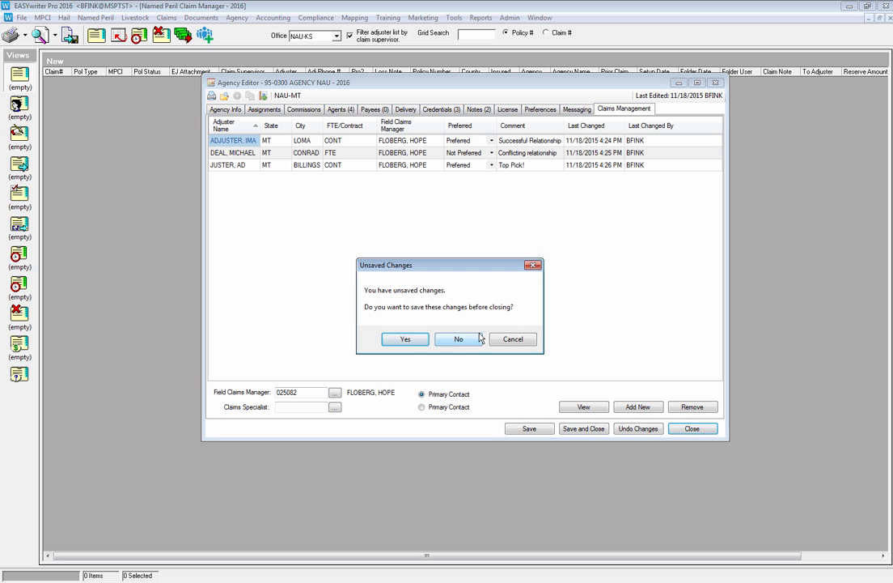
pyautogui.click(514, 340)
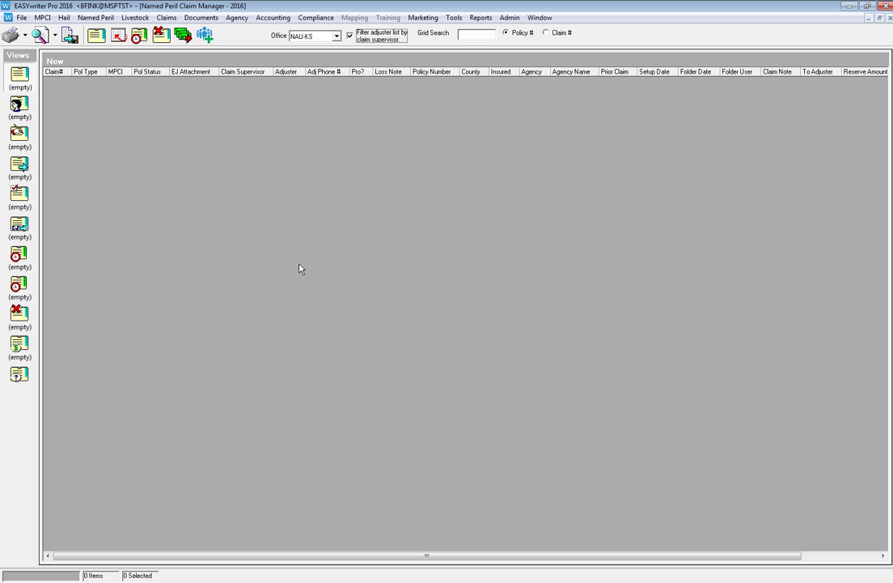
# Close the Named Peril Claim Manager, the Hail Claim Manager and the remaining claim window to return to the Crop Inbox
pyautogui.click(889, 18)
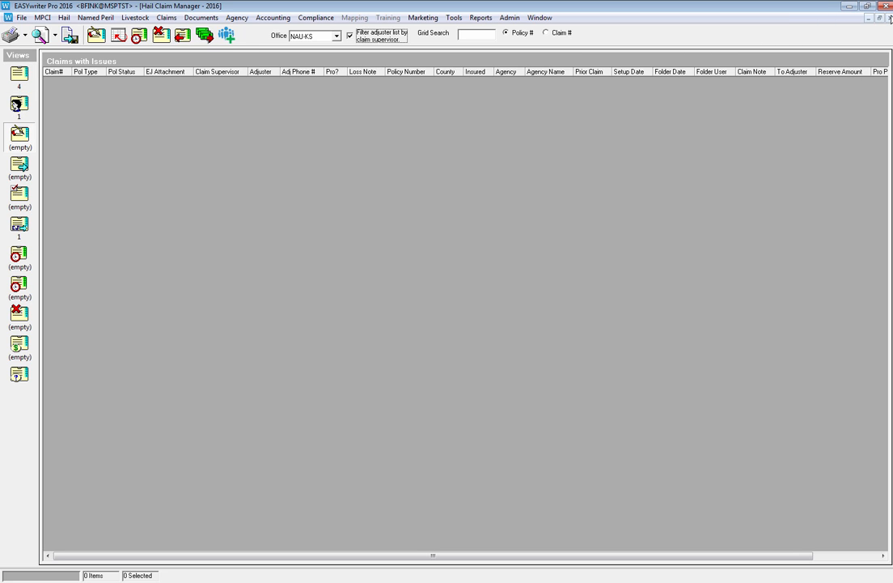
pyautogui.click(889, 17)
pyautogui.click(889, 17)
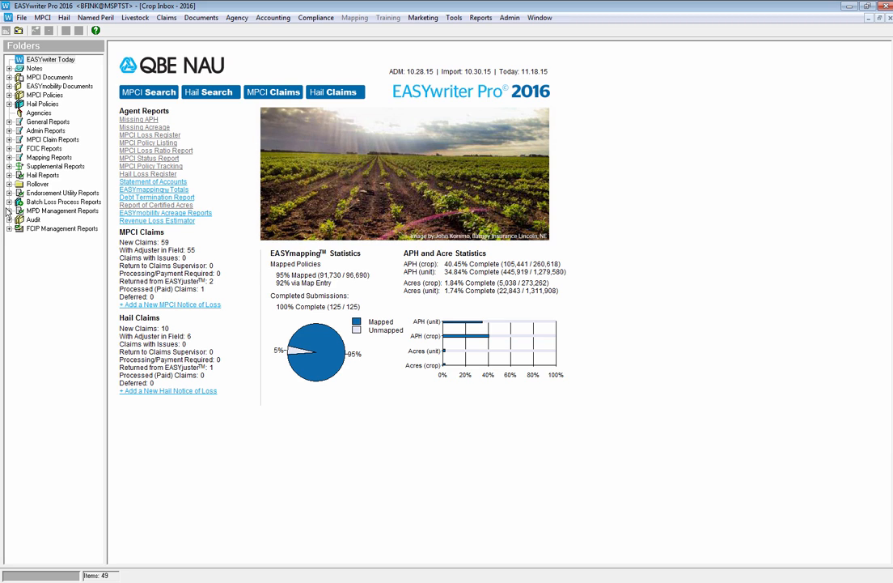
# Expand the MPCI Claim Reports folder and widen the folder list so that the report names can be read
pyautogui.click(8, 139)
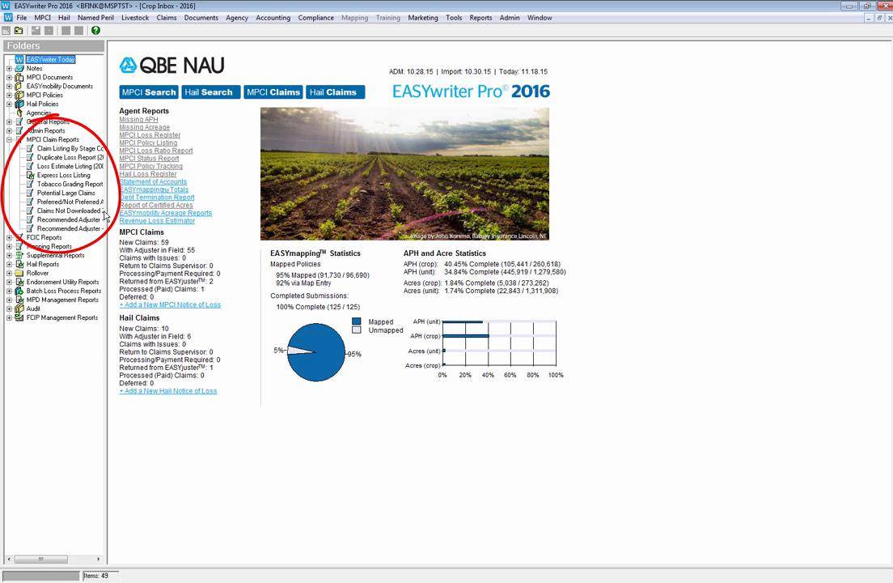
pyautogui.moveTo(106, 212); pyautogui.dragTo(147, 212)
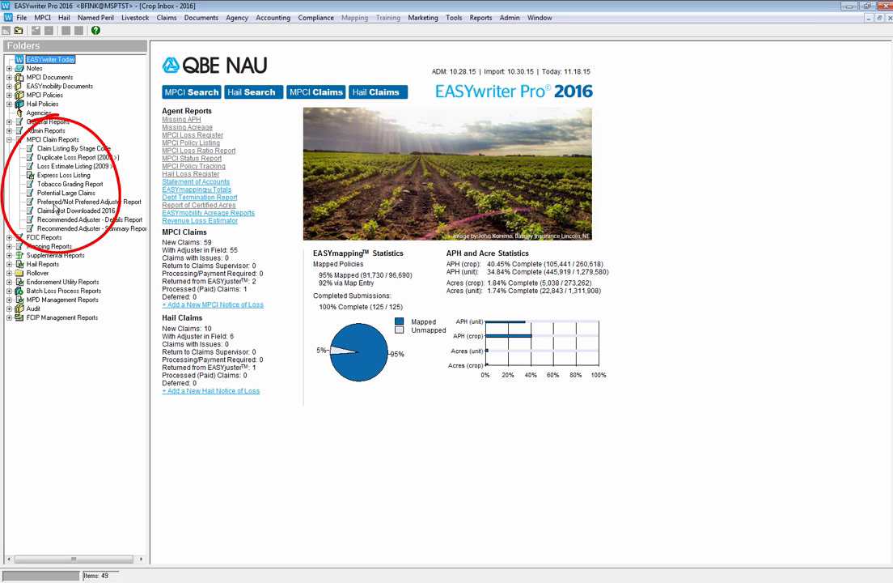